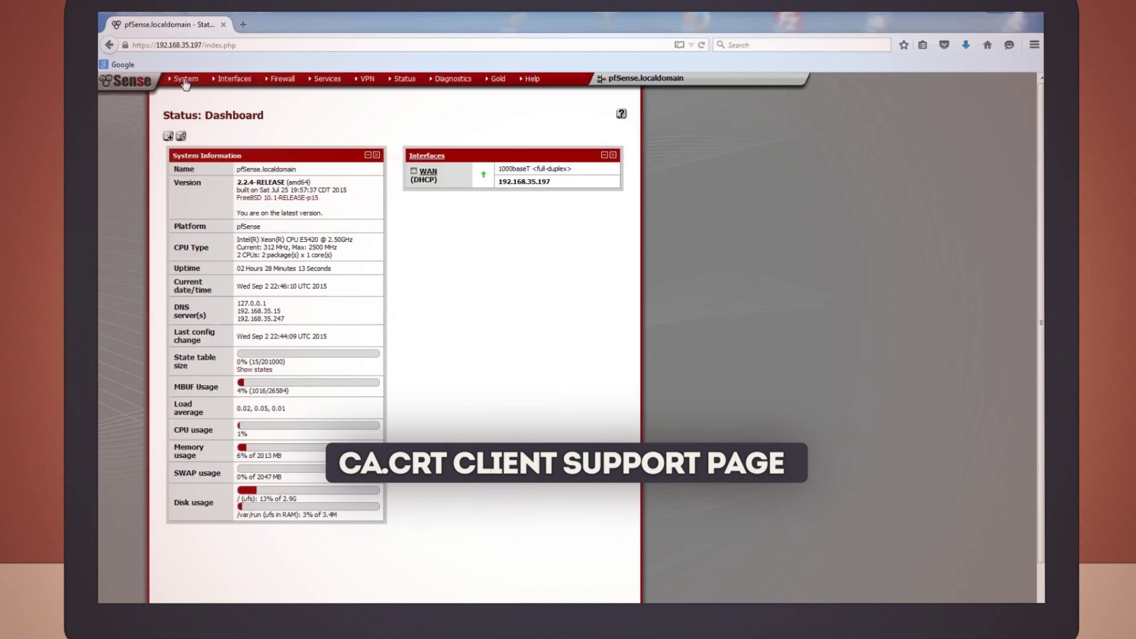
# Step: Start a new certificate authority named ca.crt in the Cert Manager
pyautogui.moveTo(186, 79)
pyautogui.click(190, 106)
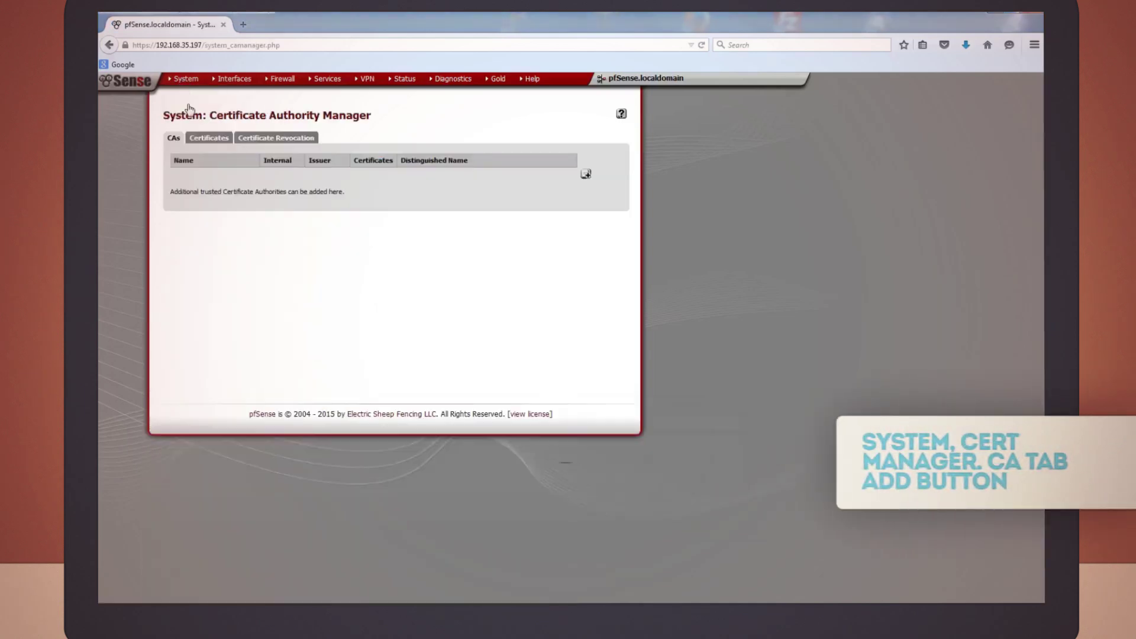
pyautogui.click(586, 175)
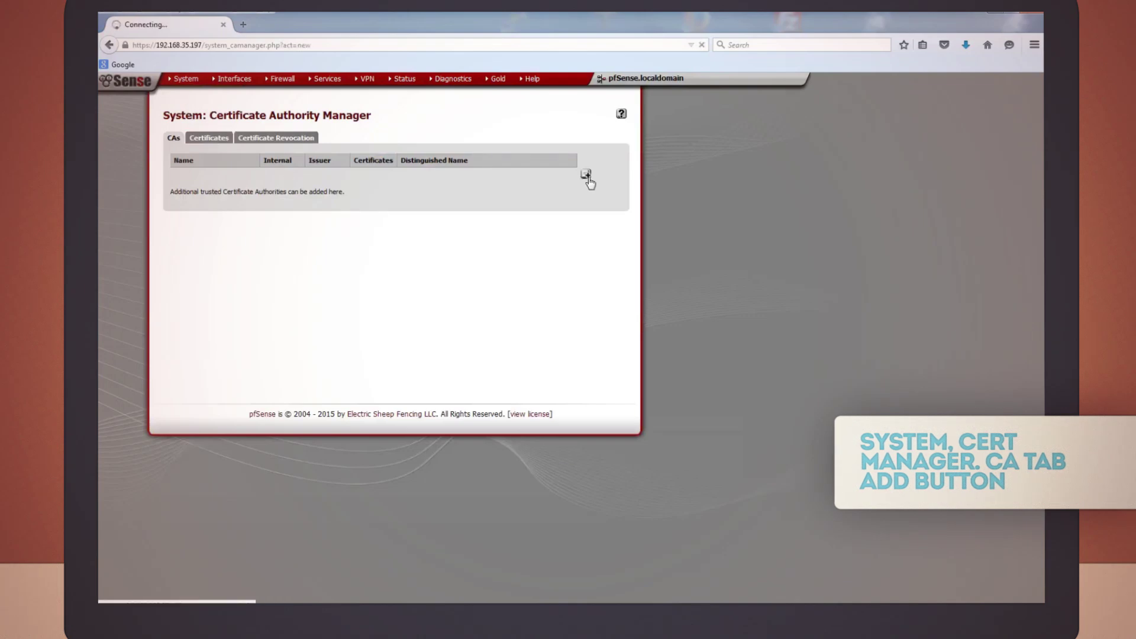
pyautogui.click(318, 164)
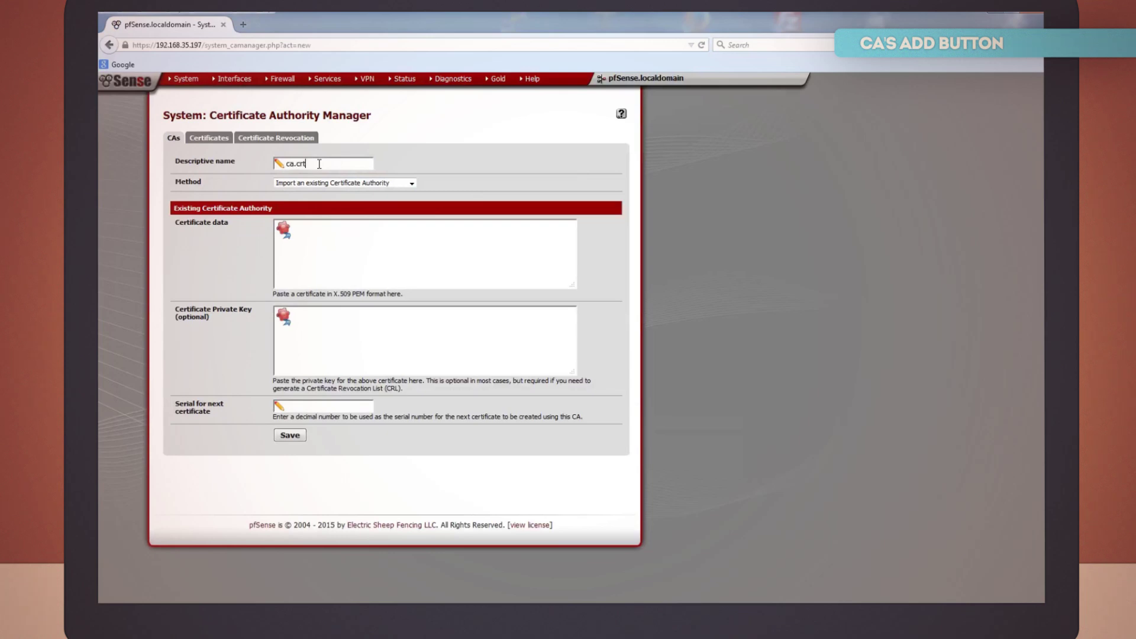
# Step: Copy the PIA certificate text from Notepad into the CA's certificate data and save
pyautogui.click(336, 245)
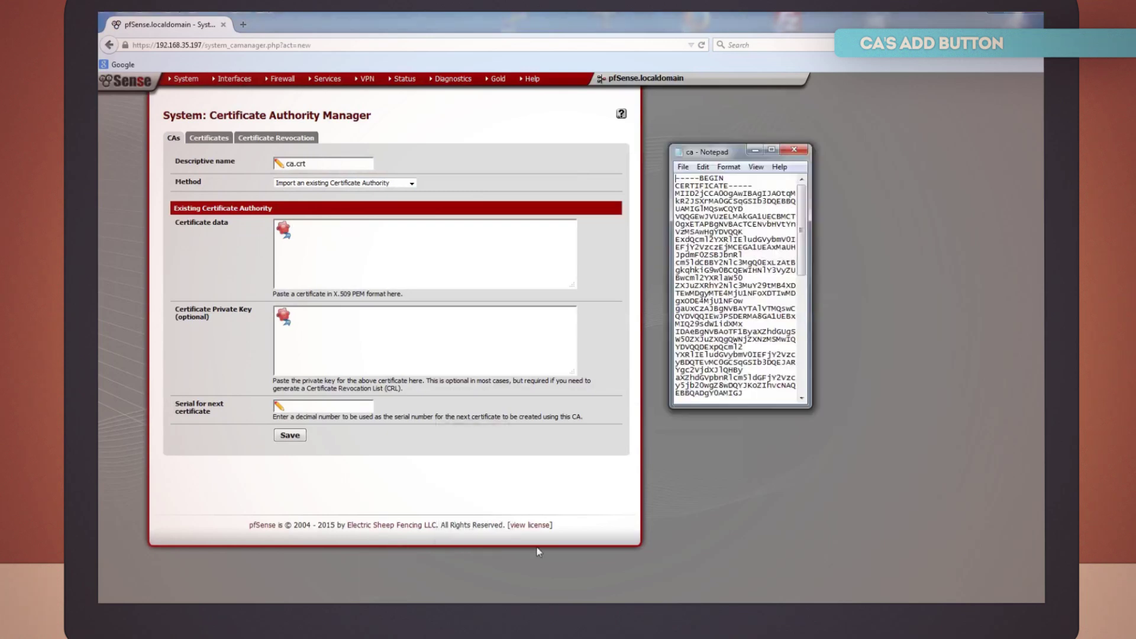
pyautogui.hotkey('ctrl', 'a')
pyautogui.hotkey('ctrl', 'c')
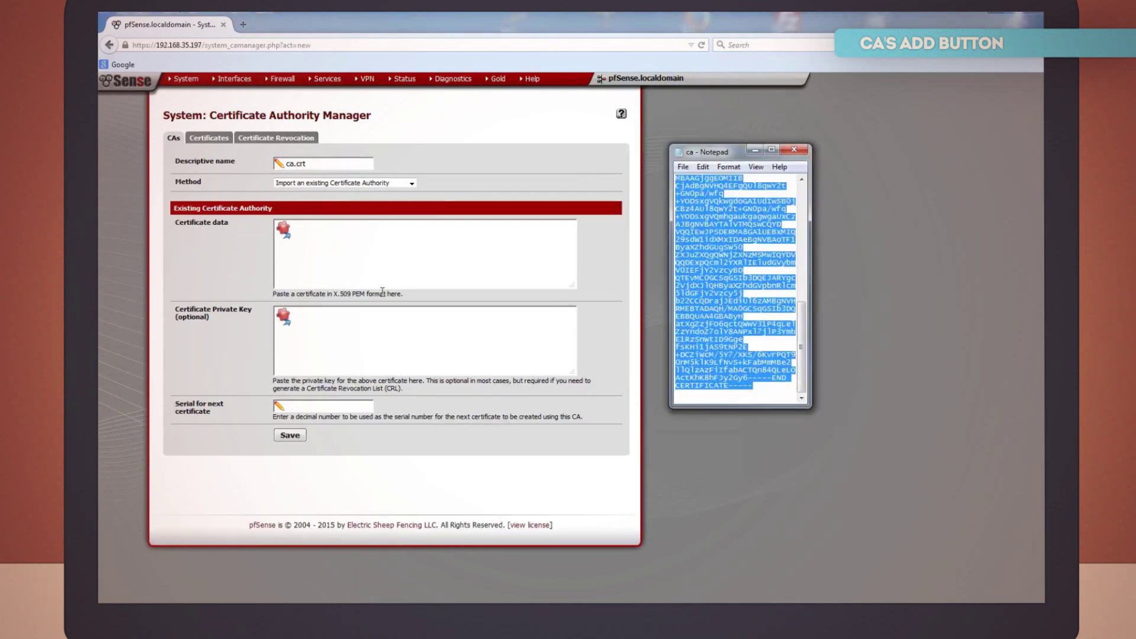
pyautogui.click(340, 248)
pyautogui.hotkey('ctrl', 'v')
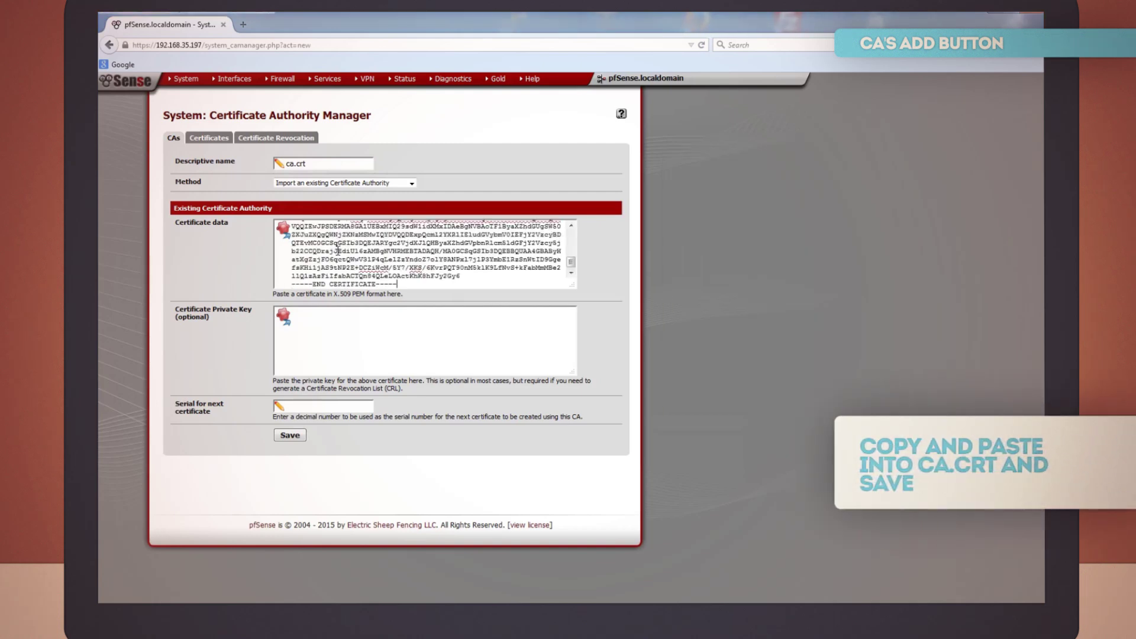
pyautogui.click(289, 436)
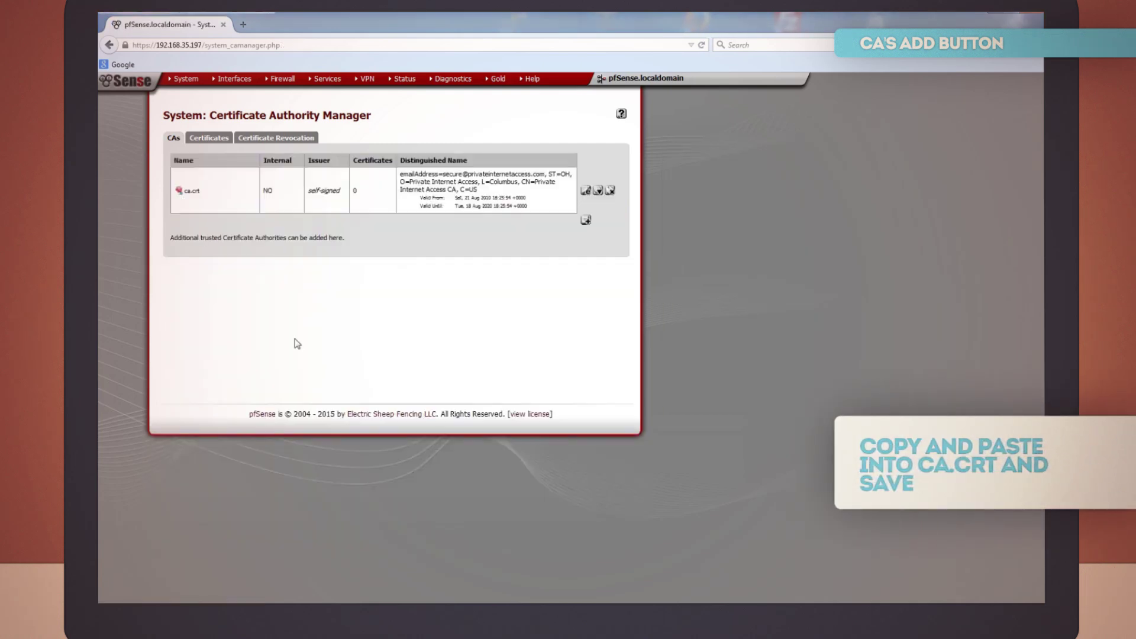
pyautogui.moveTo(366, 79)
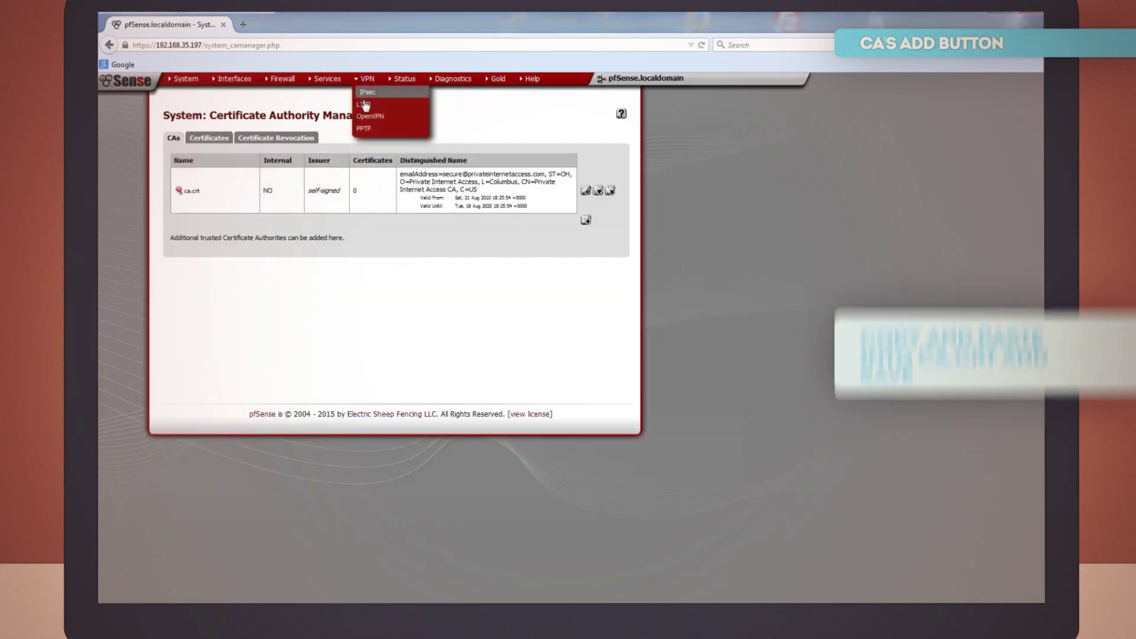
# Step: Add an OpenVPN client for us-east.privateinternetaccess.com:1194 that resolves infinitely, with username and password entered
pyautogui.click(364, 119)
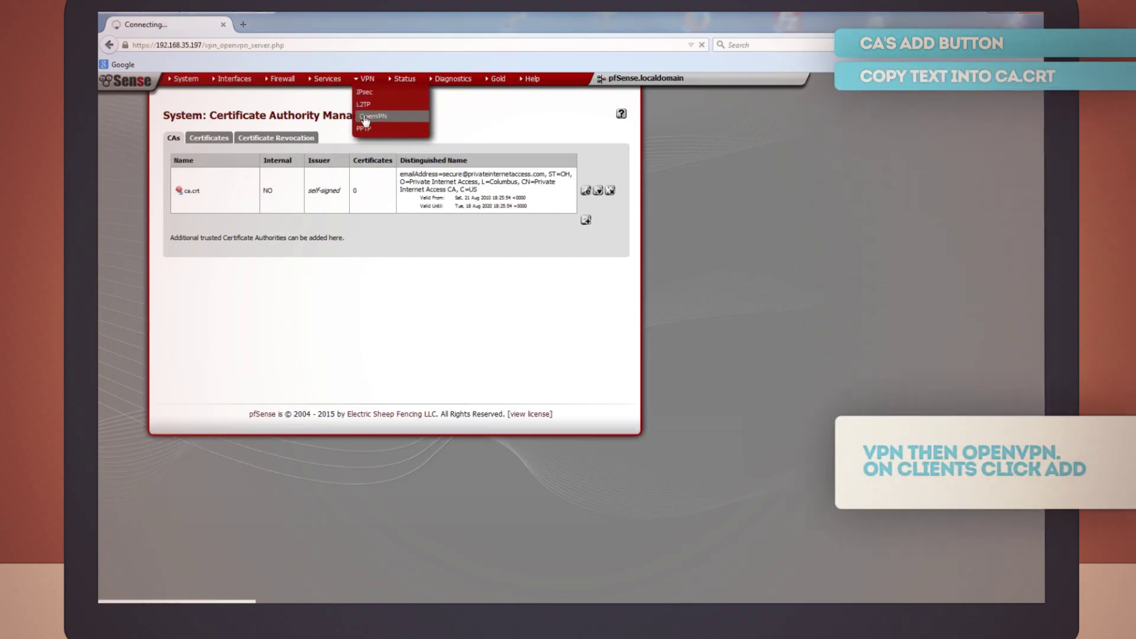
pyautogui.click(209, 138)
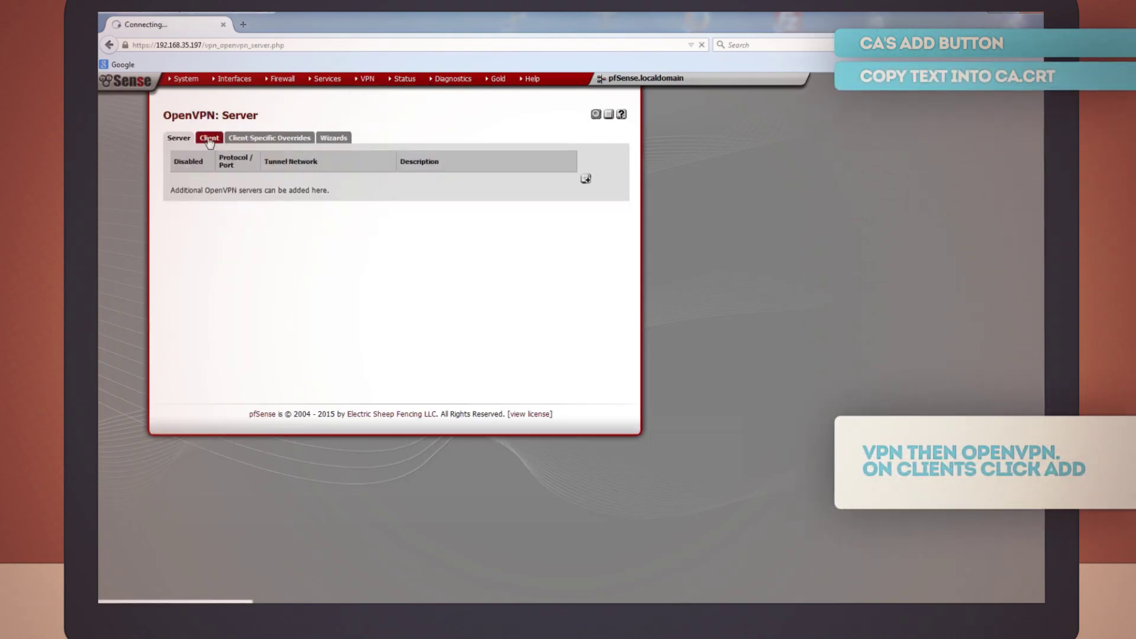
pyautogui.click(585, 172)
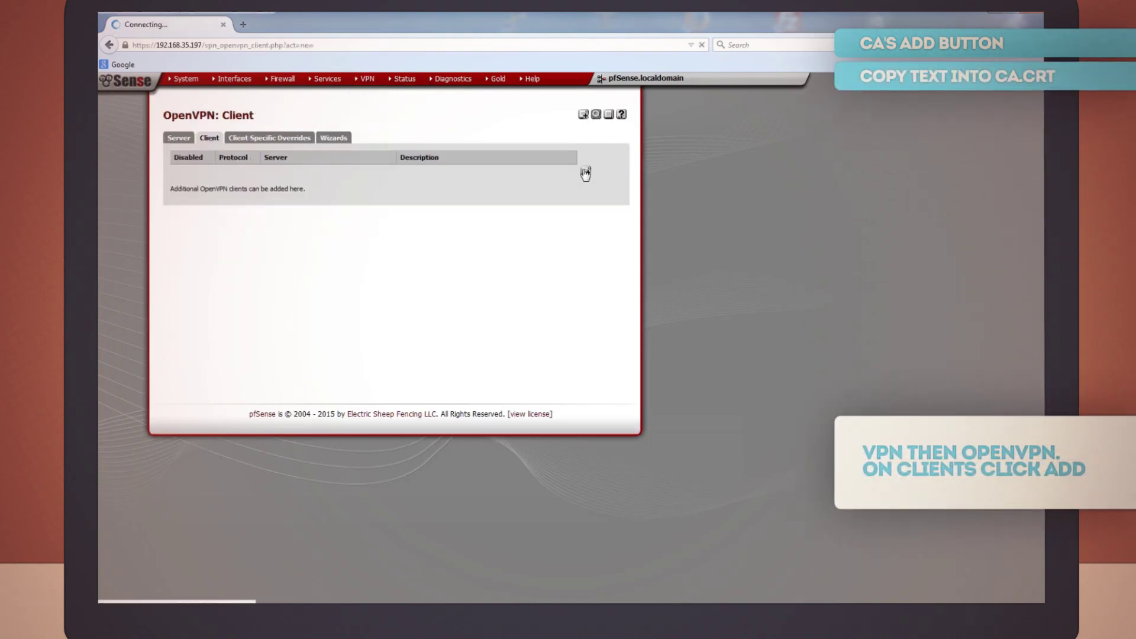
pyautogui.click(298, 298)
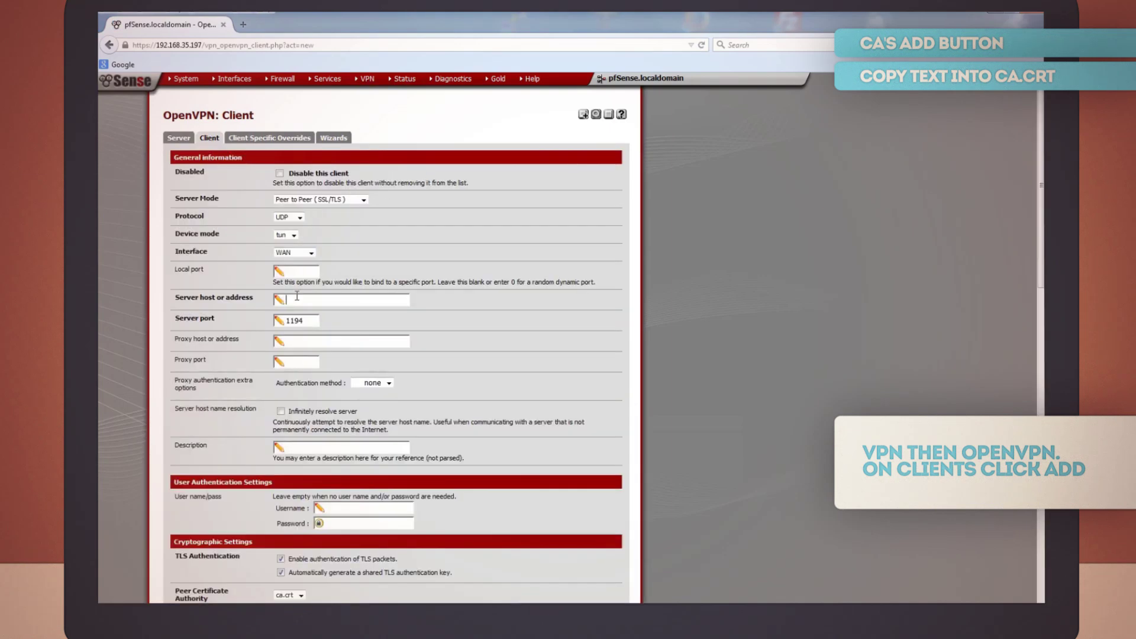
pyautogui.write('us-east.private')
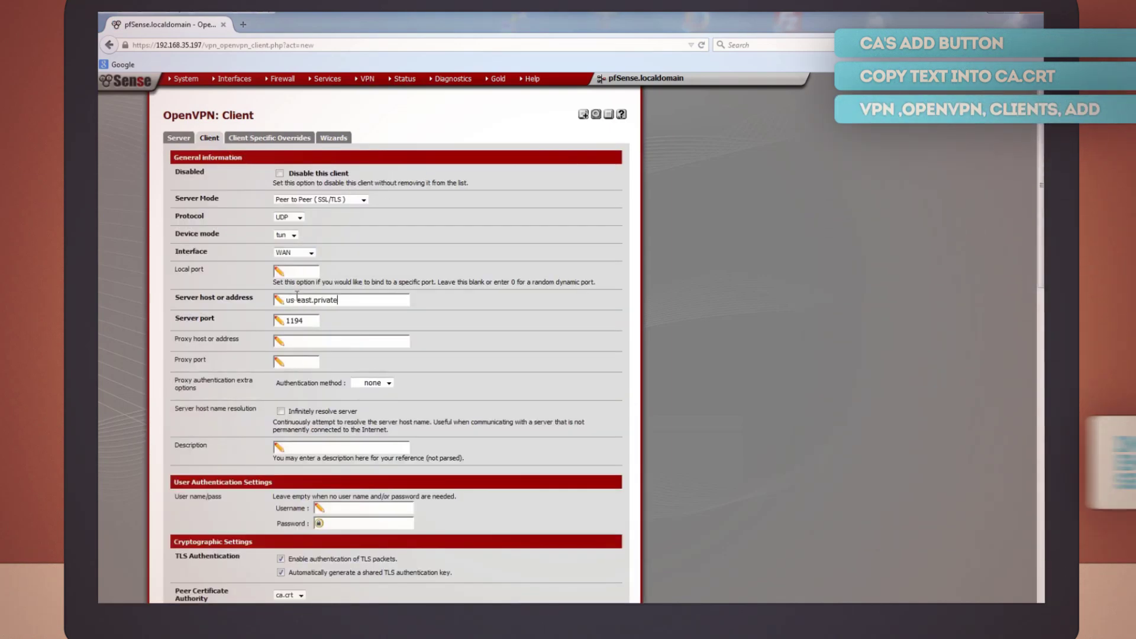
pyautogui.write('internetaccess.com')
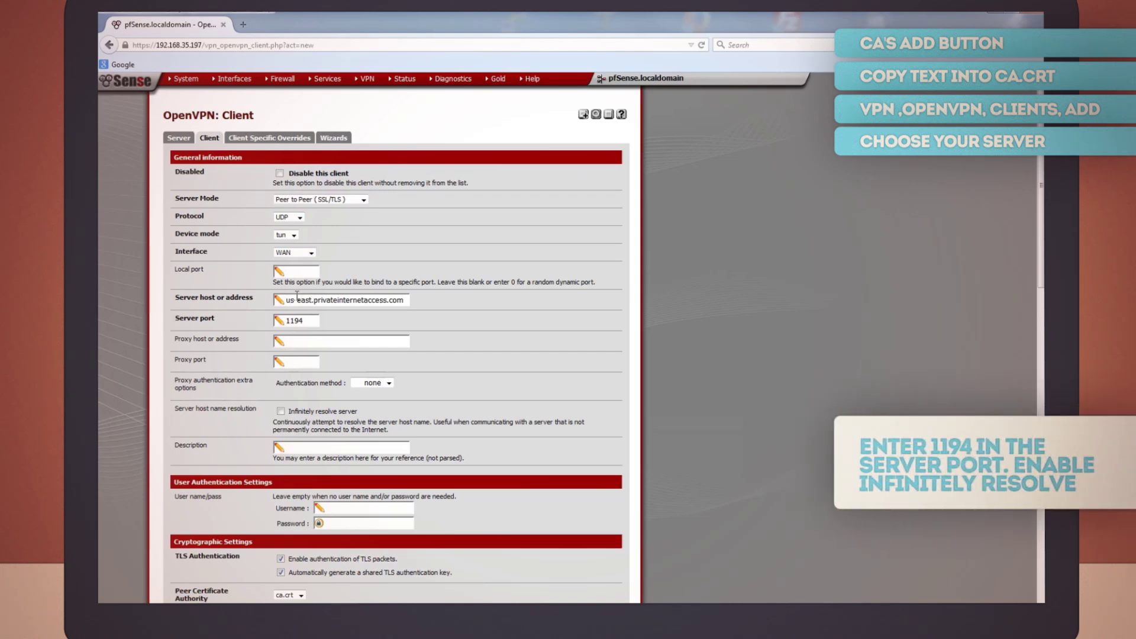
pyautogui.click(282, 411)
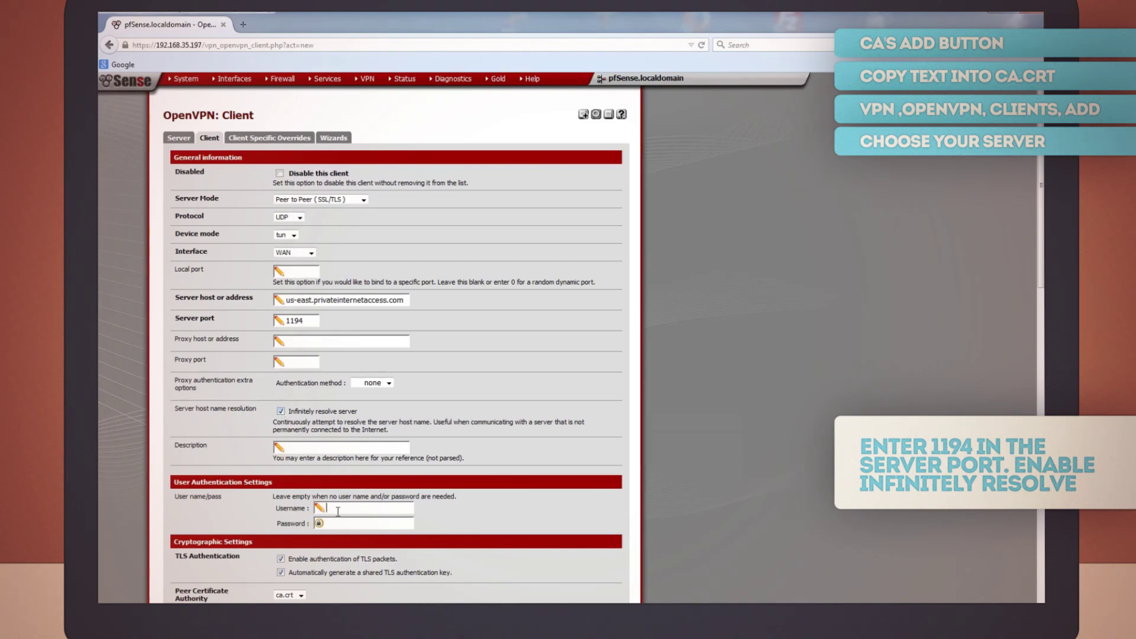
pyautogui.write('316488')
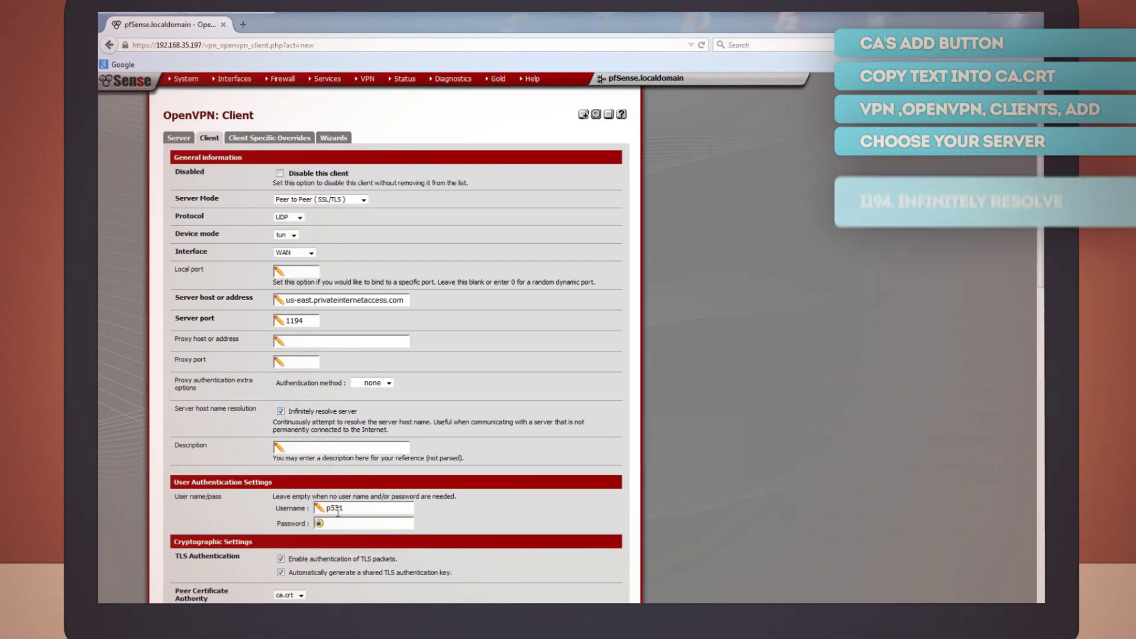
pyautogui.press('Tab')
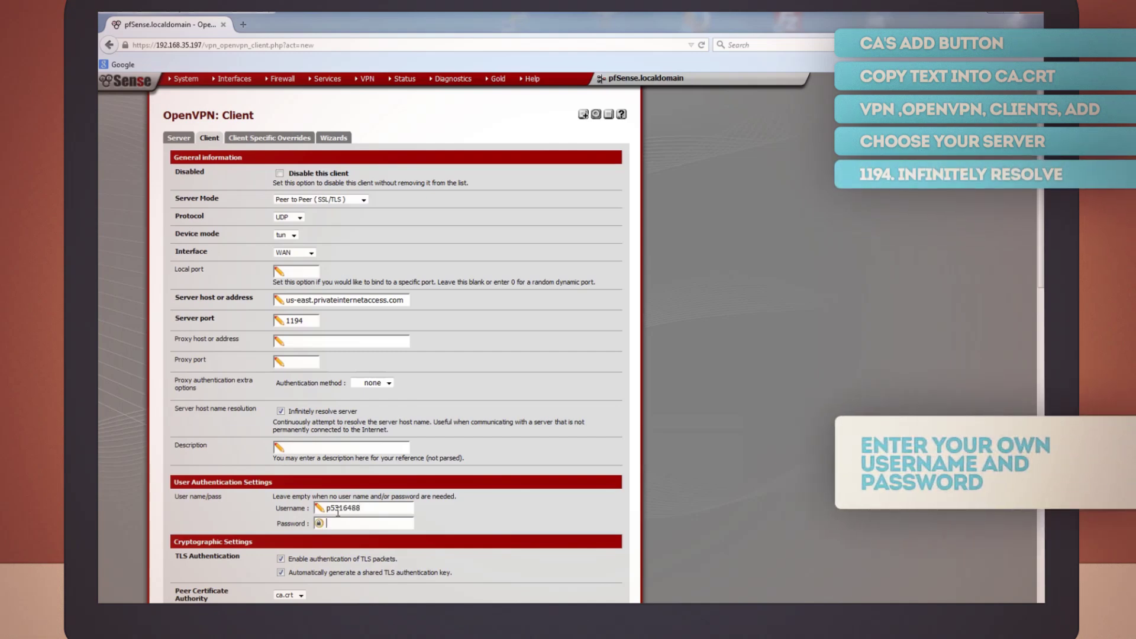
pyautogui.write('x')
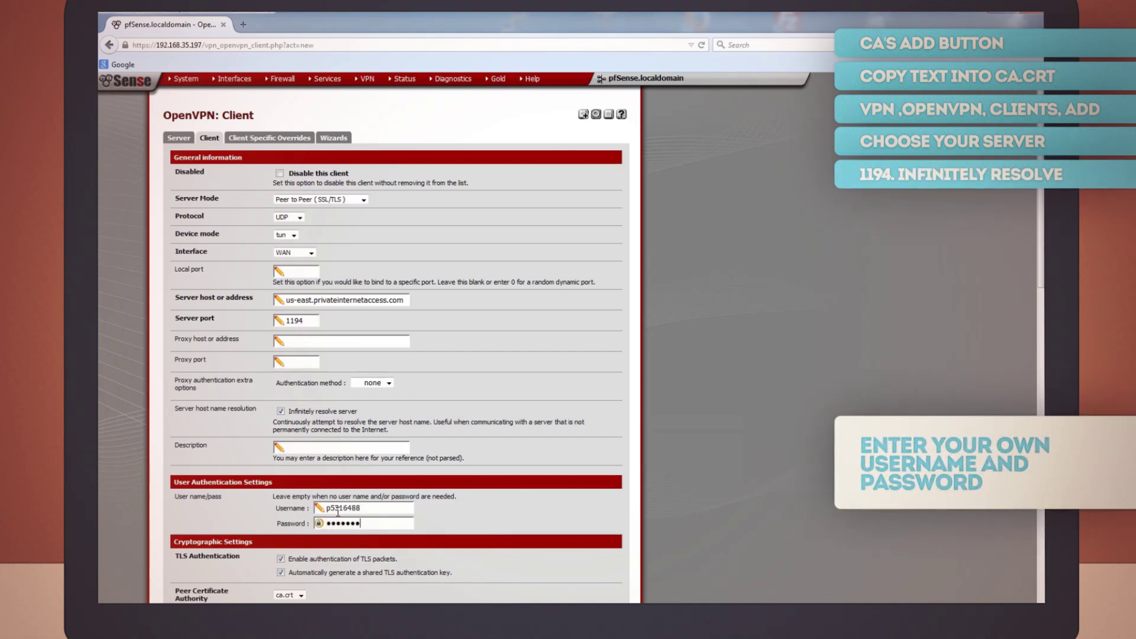
pyautogui.write('xxx')
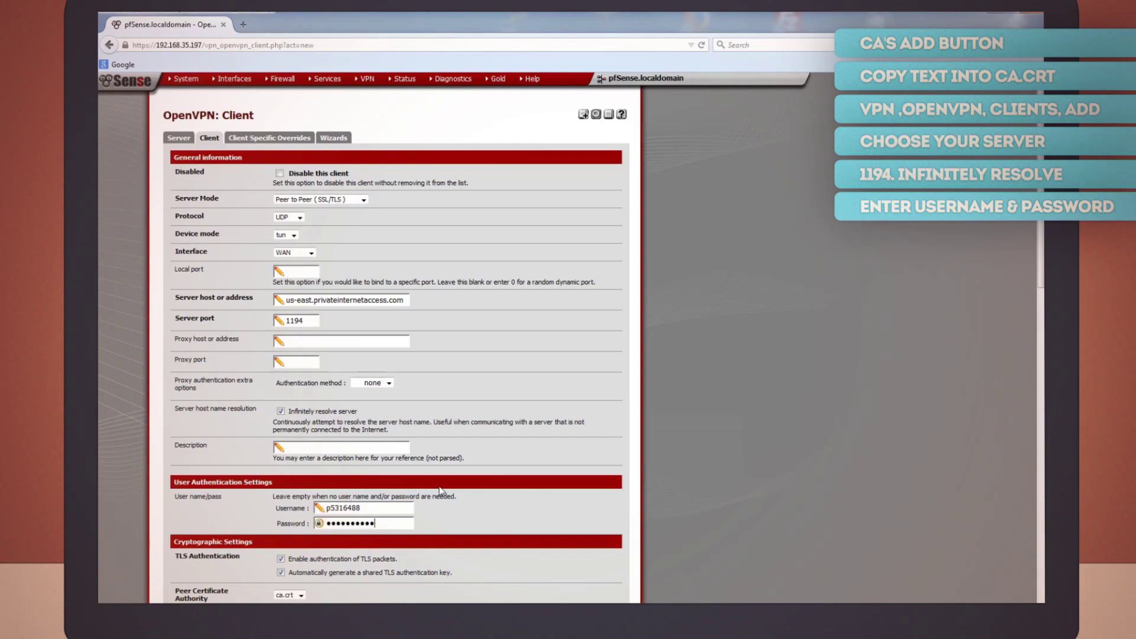
pyautogui.scroll(-1, 439, 490)
pyautogui.scroll(-1, 410, 480)
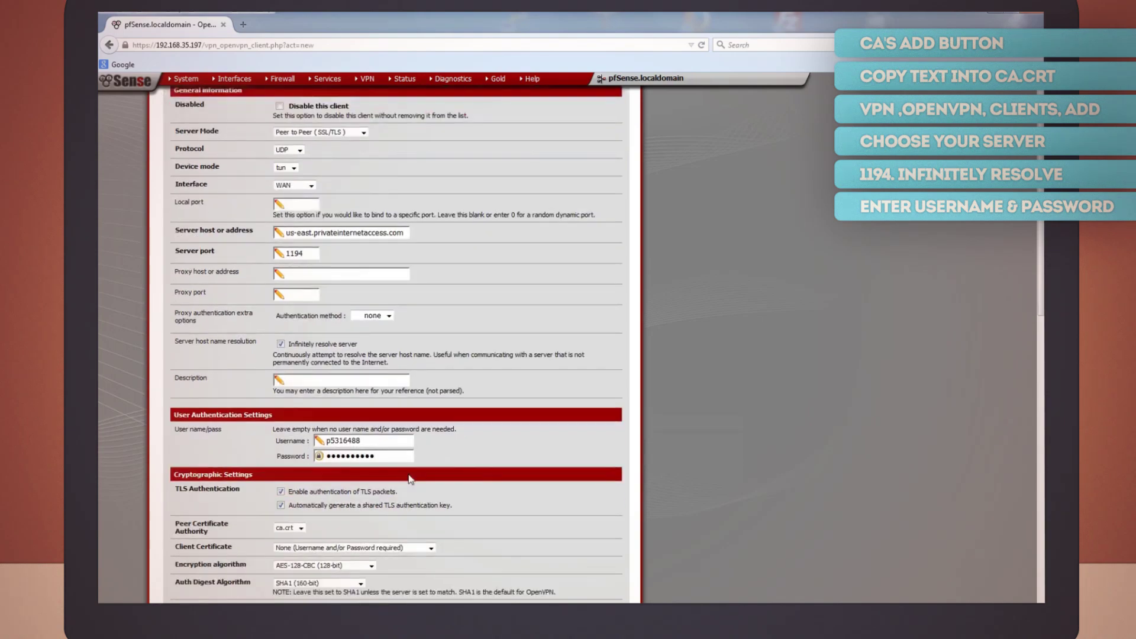
pyautogui.scroll(-1, 410, 479)
pyautogui.scroll(-1, 410, 479)
pyautogui.scroll(-1, 355, 444)
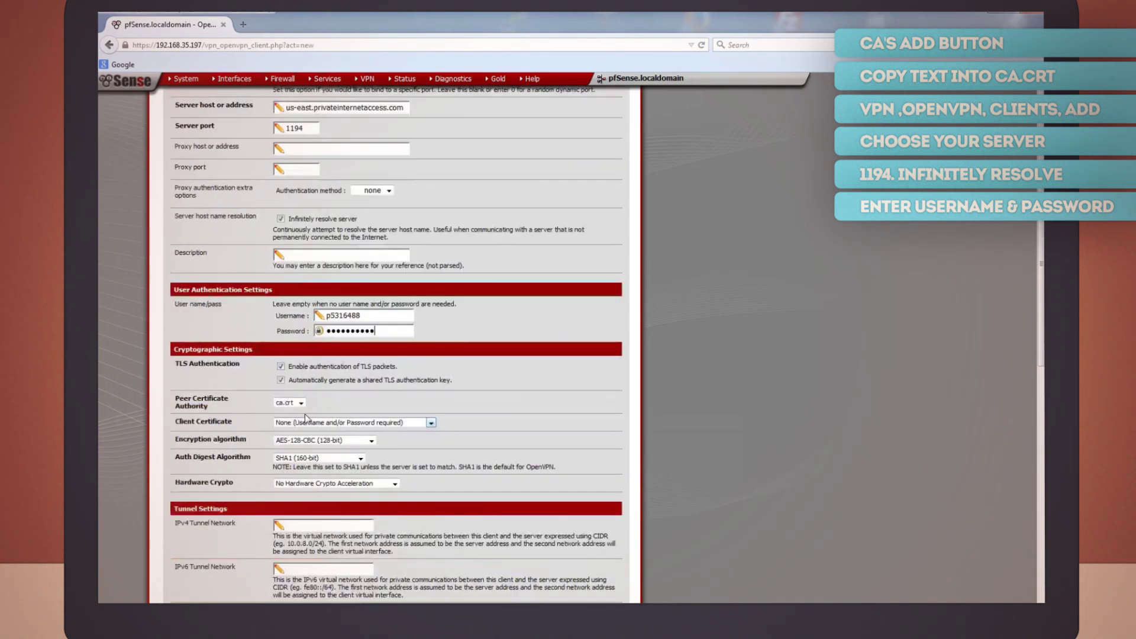
pyautogui.scroll(-1, 305, 415)
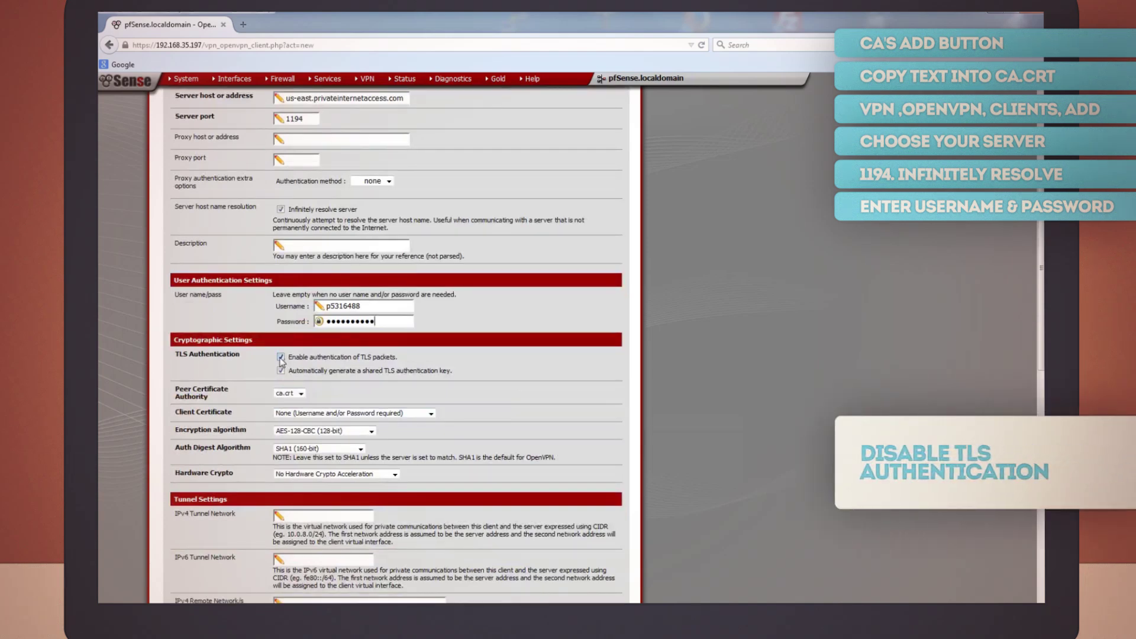
# Step: Disable TLS packet authentication and set the encryption algorithm to BF-CBC (128-bit)
pyautogui.click(280, 357)
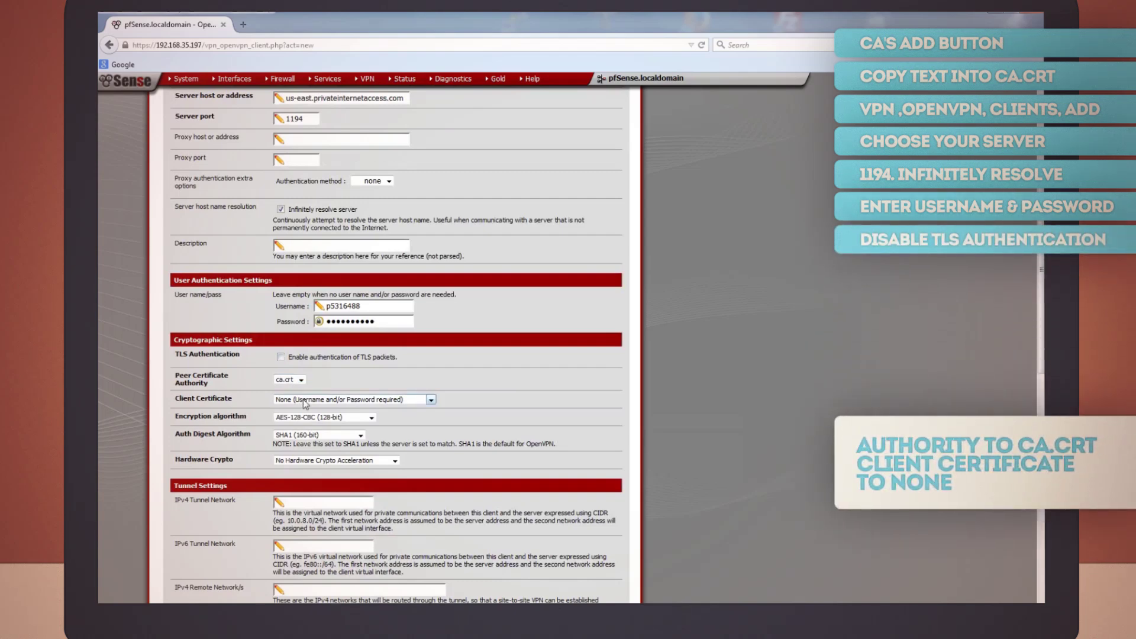
pyautogui.click(314, 417)
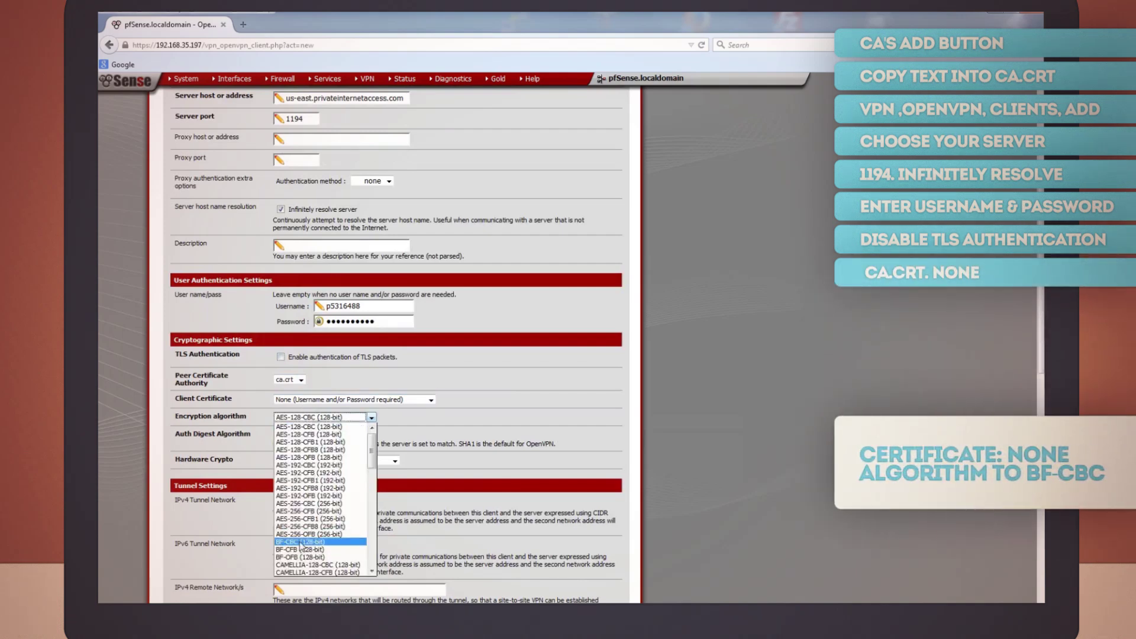
pyautogui.click(302, 543)
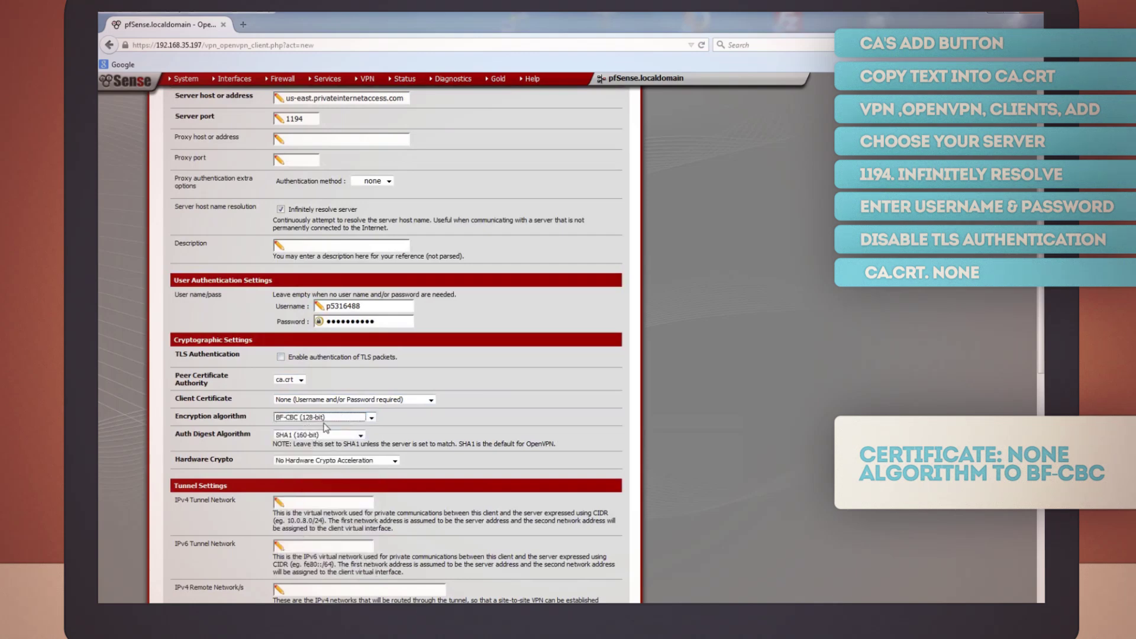
pyautogui.scroll(-3, 323, 423)
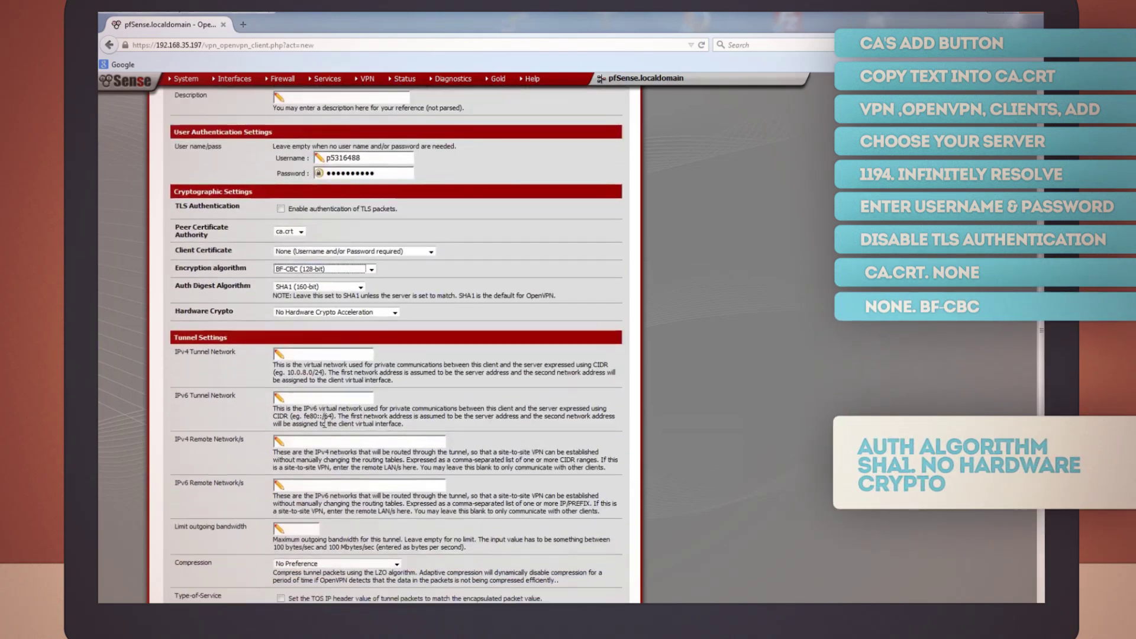
pyautogui.scroll(-2, 324, 424)
pyautogui.click(286, 505)
pyautogui.scroll(-1, 356, 494)
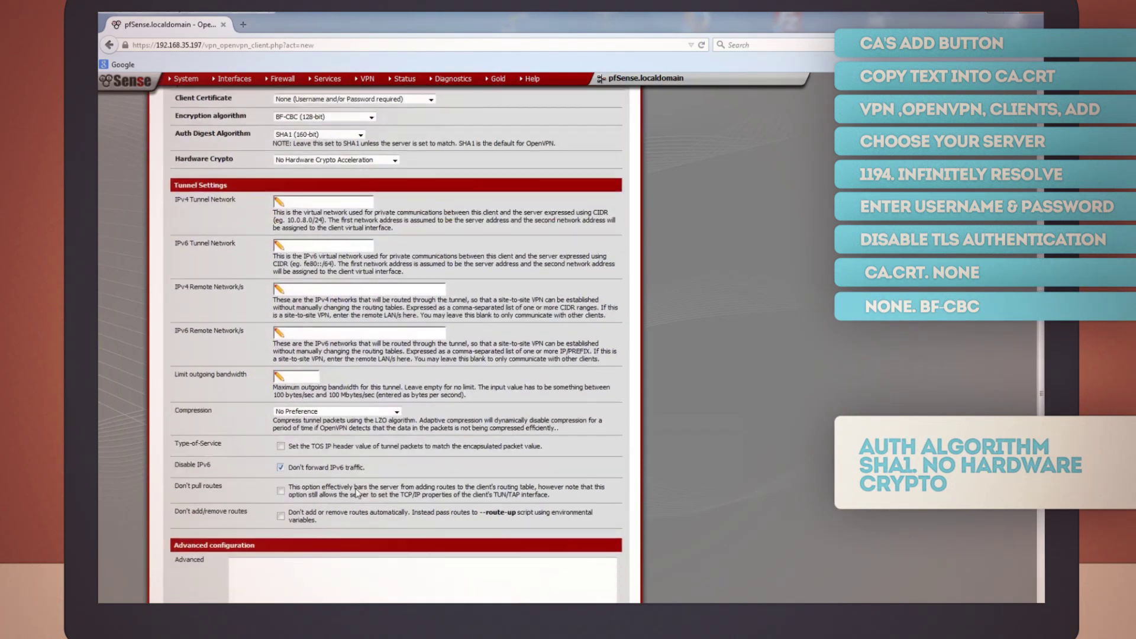
pyautogui.scroll(-3, 355, 494)
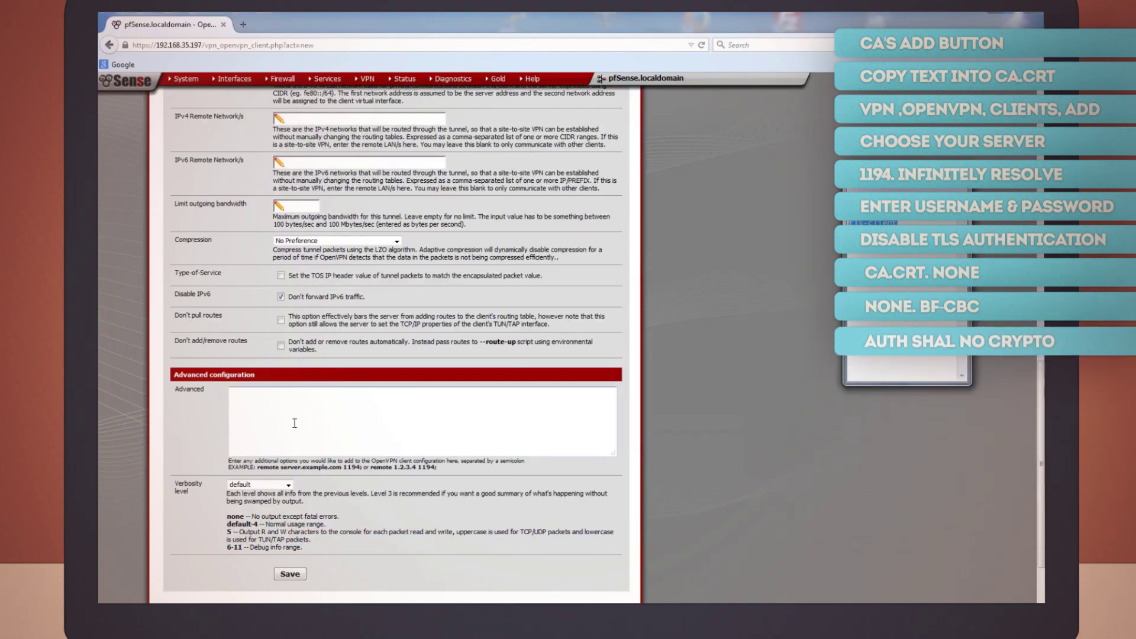
# Step: Paste the persist-key through reneg-sec 0 options into Advanced configuration and save the client
pyautogui.write('persist-key persist-tun tls-client remote-cert-tls server comp-lzo reneg-sec 0')
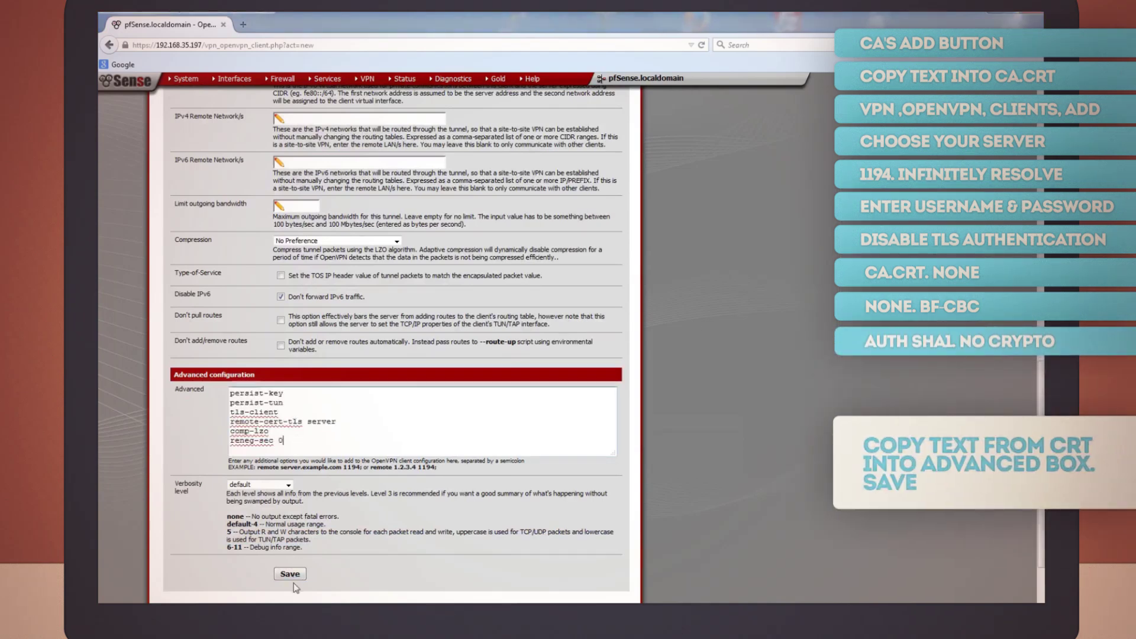
pyautogui.click(291, 574)
pyautogui.click(366, 79)
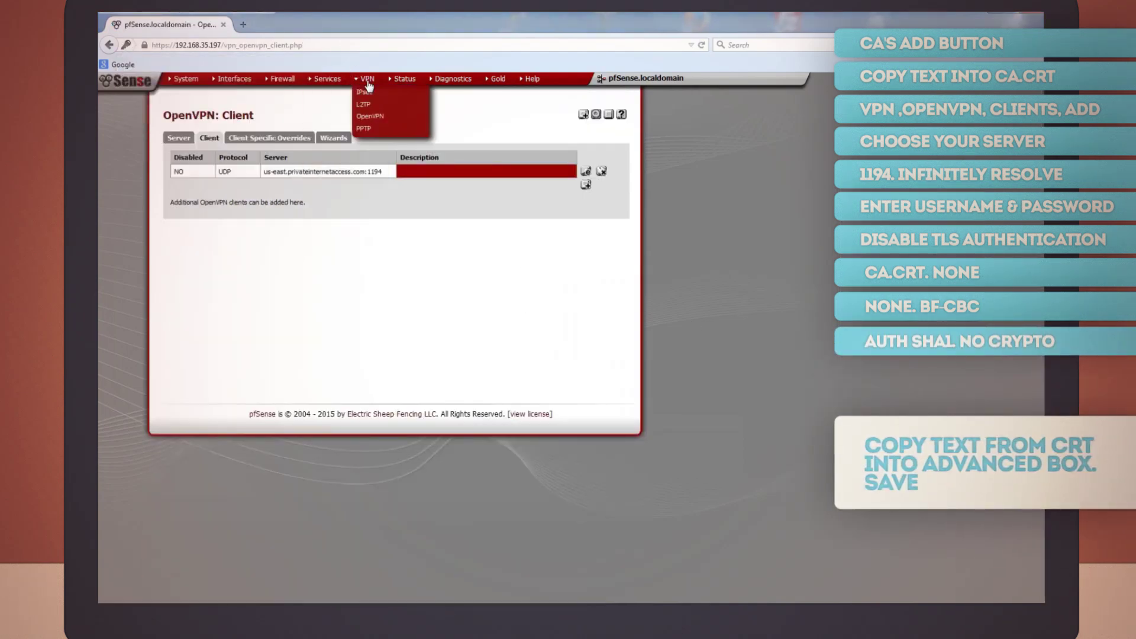
pyautogui.moveTo(404, 78)
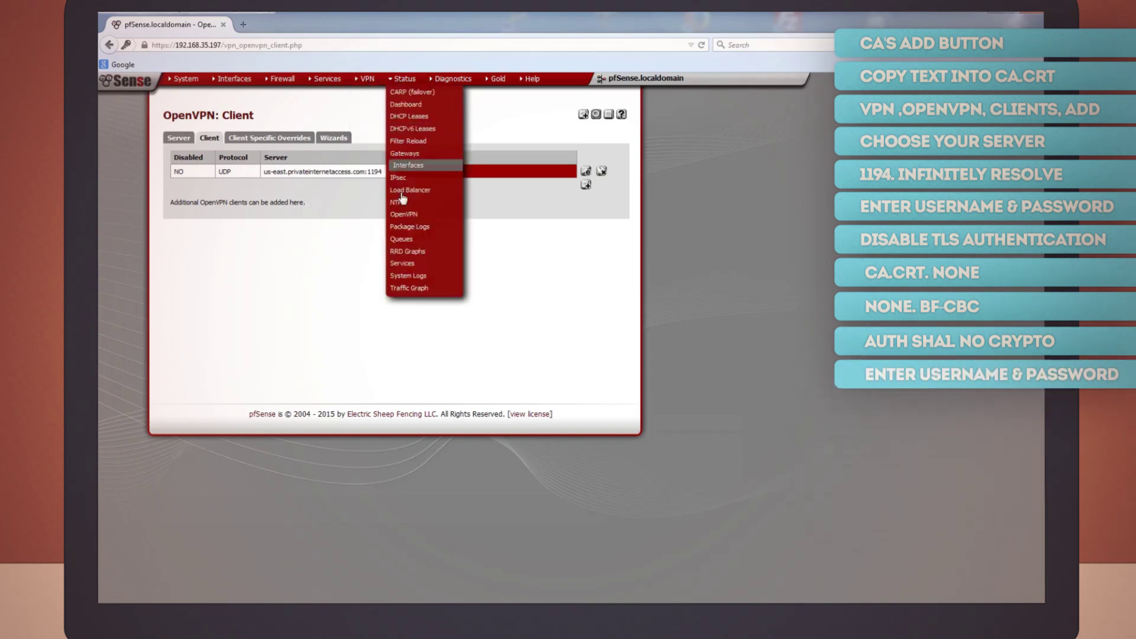
# Step: Verify the UDP client shows up with virtual address 10.120.1.10, then go to Firewall > NAT
pyautogui.click(405, 213)
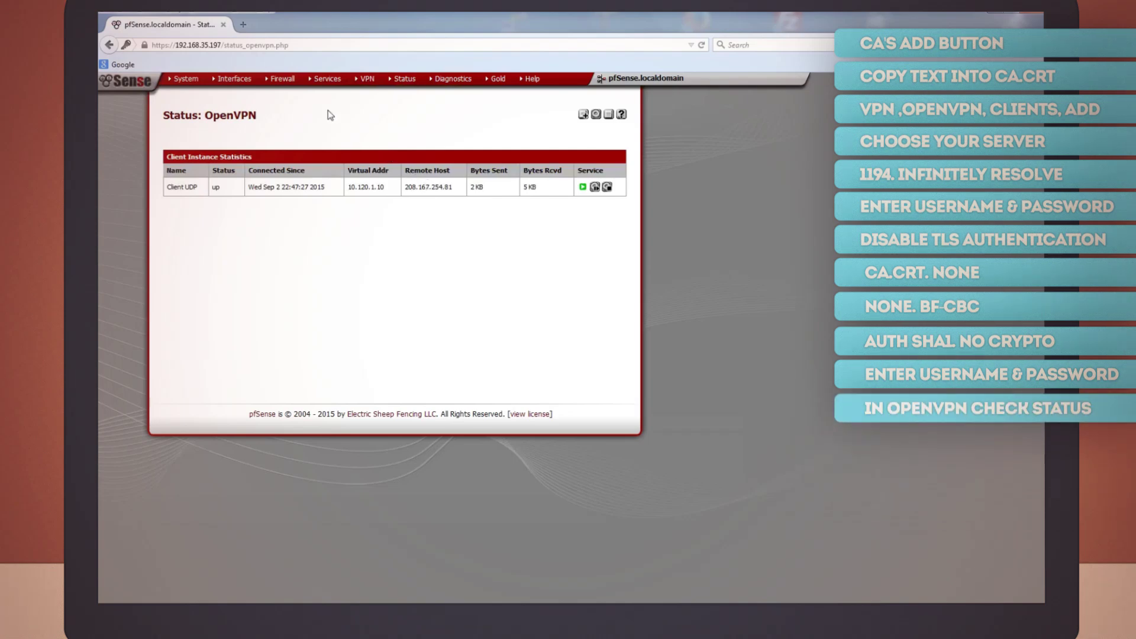
pyautogui.moveTo(282, 78)
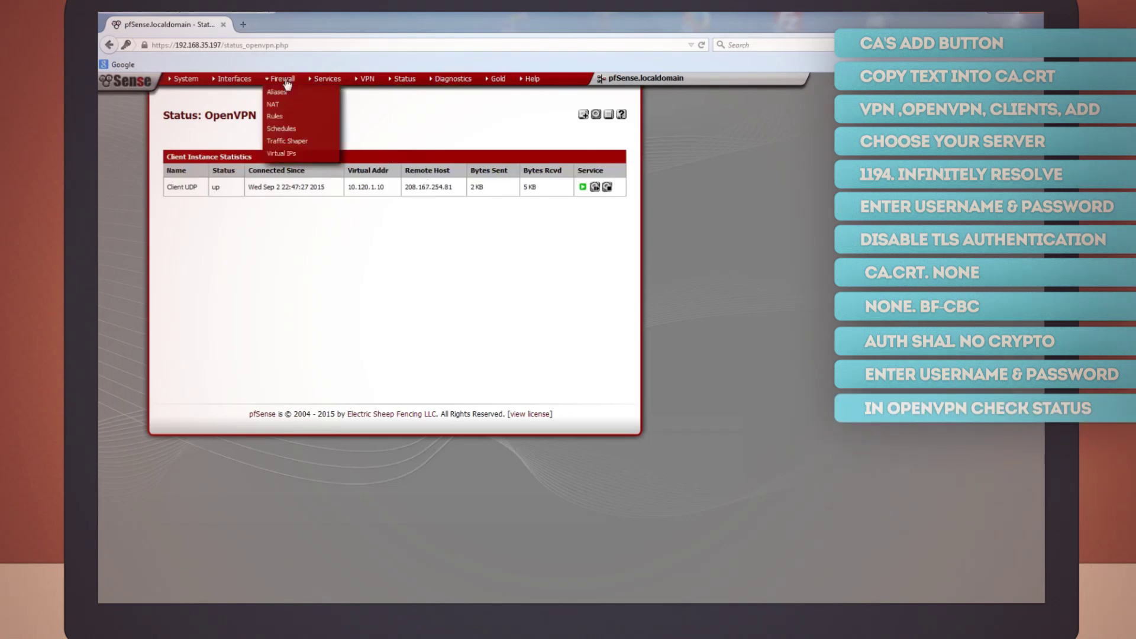
pyautogui.click(276, 106)
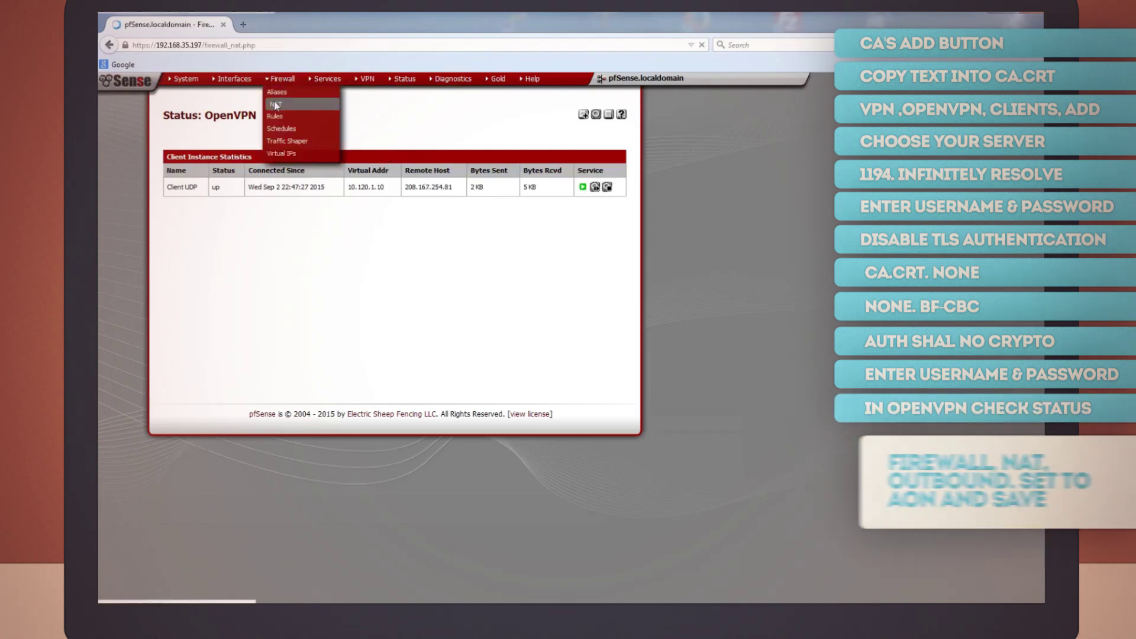
# Step: Save outbound NAT as Manual (AON) and start a copy of the first ISAKMP mapping
pyautogui.click(255, 202)
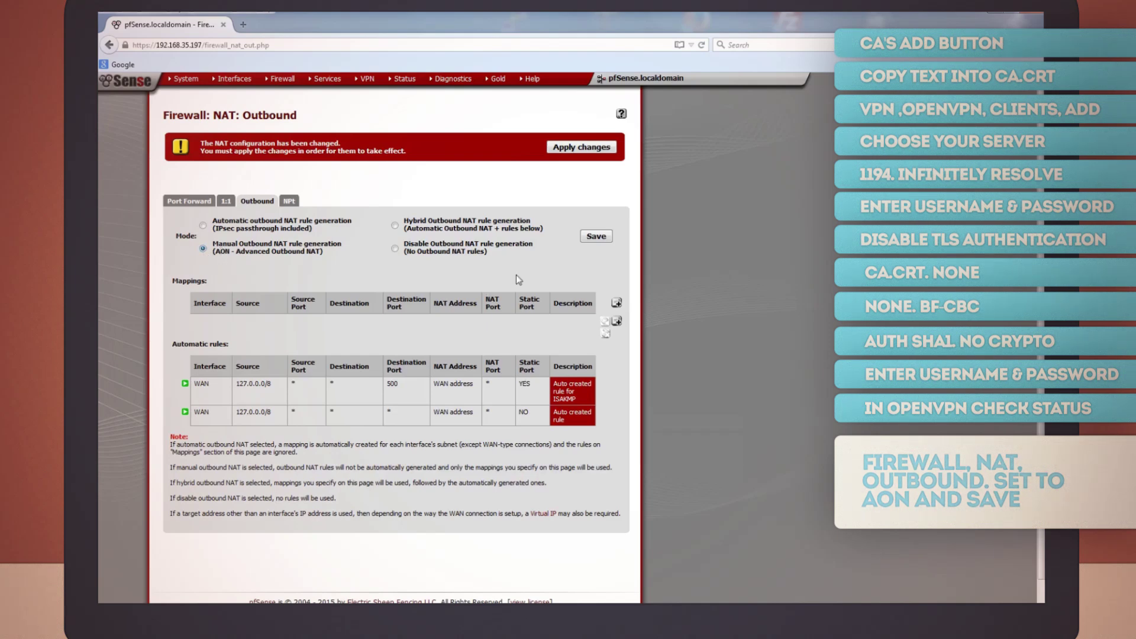
pyautogui.click(596, 236)
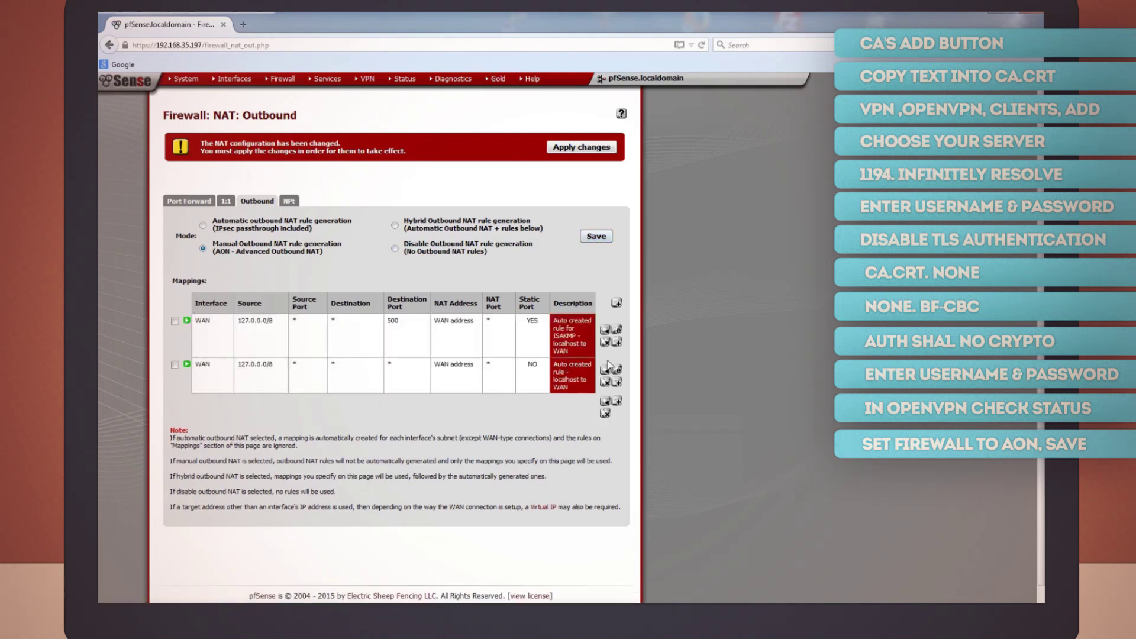
pyautogui.click(617, 343)
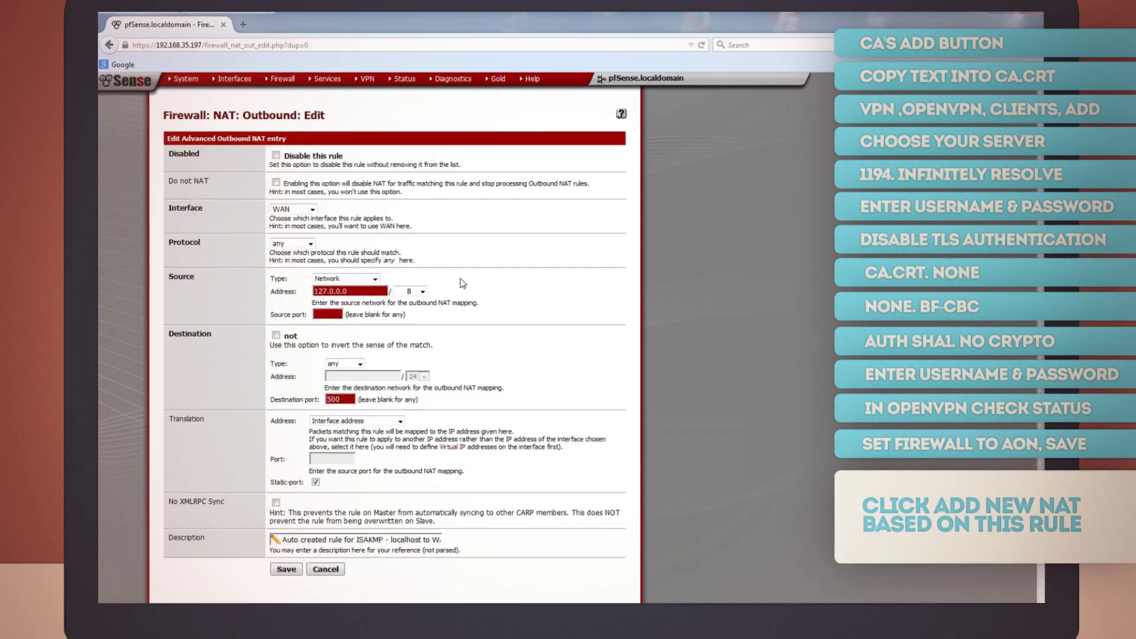
pyautogui.click(313, 209)
# Step: Save OpenVPN-interface copies of the first and second WAN outbound NAT mappings
pyautogui.click(288, 227)
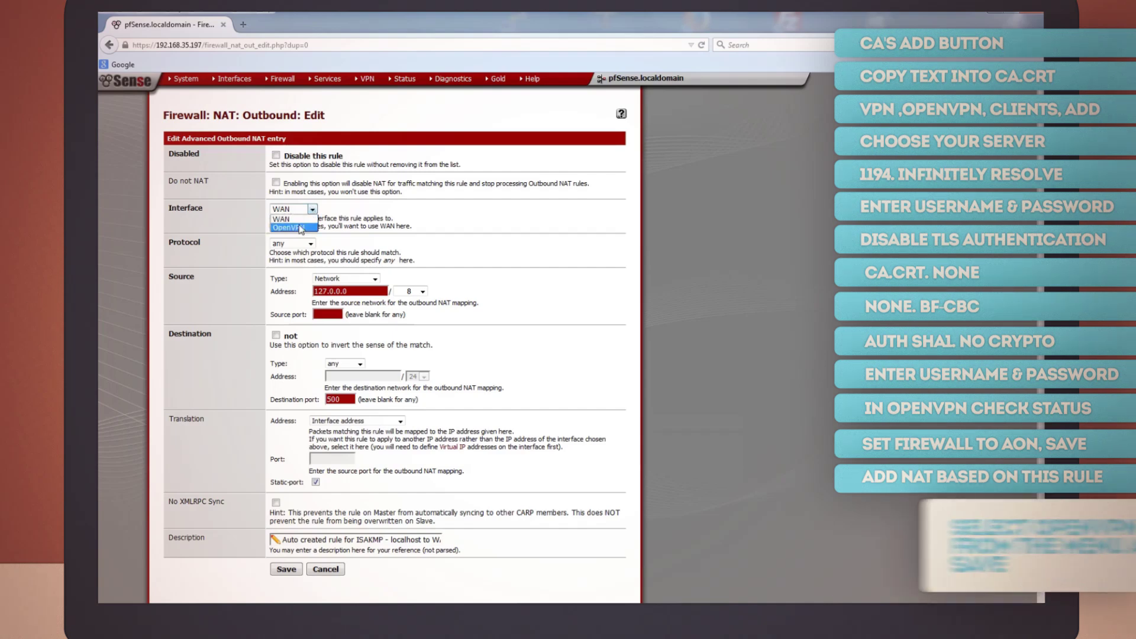
pyautogui.click(287, 569)
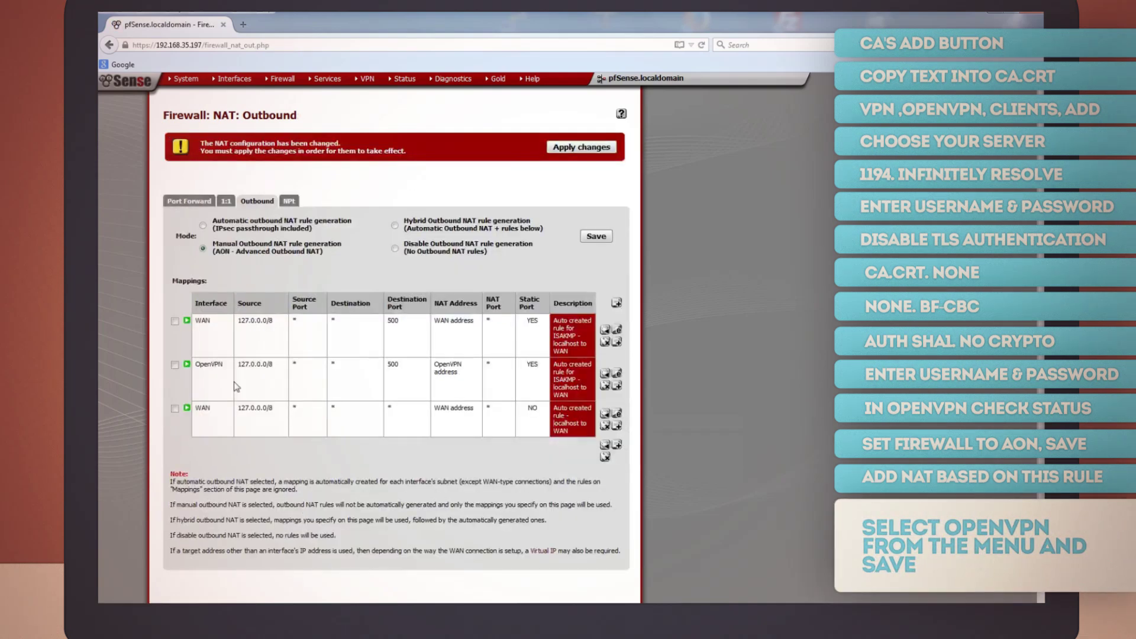
pyautogui.click(605, 426)
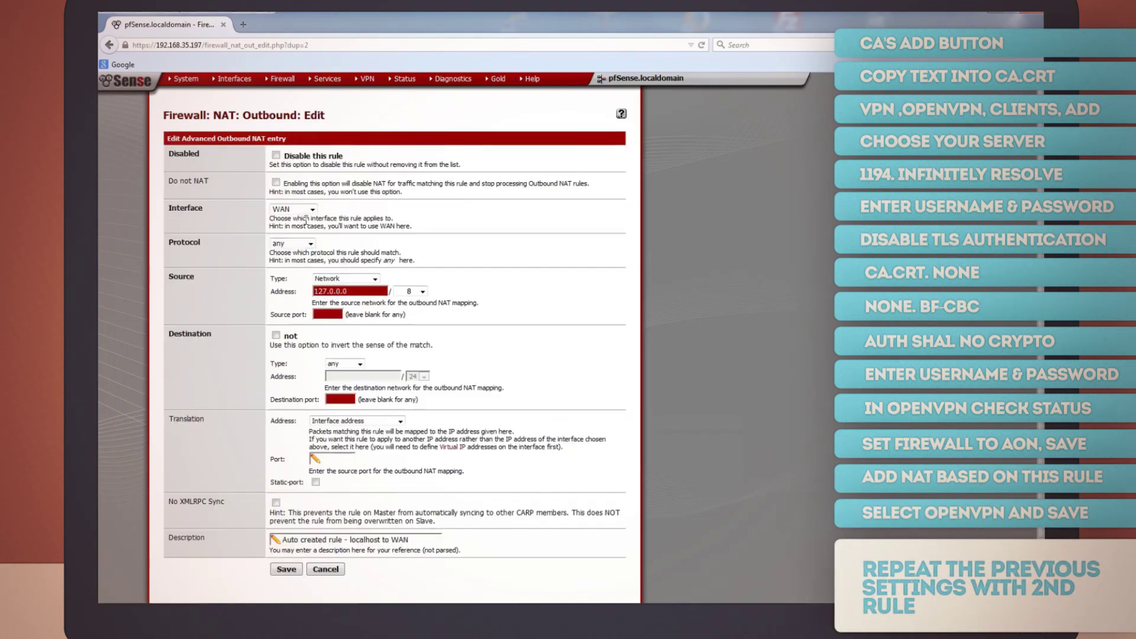
pyautogui.click(312, 210)
pyautogui.click(290, 227)
pyautogui.click(292, 571)
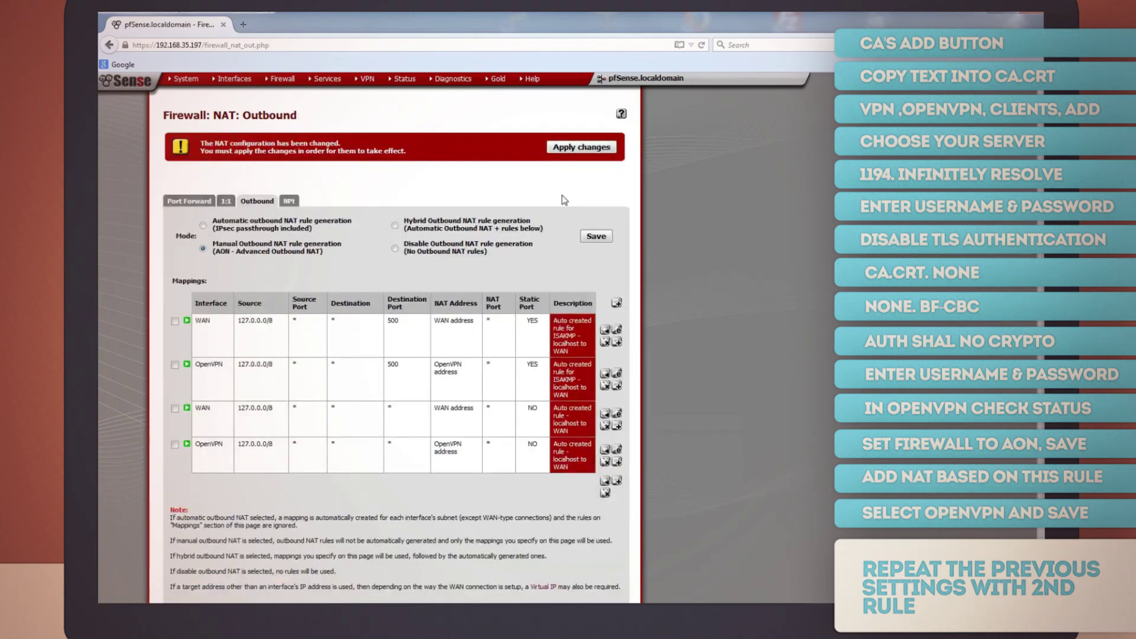
# Step: Apply the pending outbound NAT changes and close the success message
pyautogui.click(575, 149)
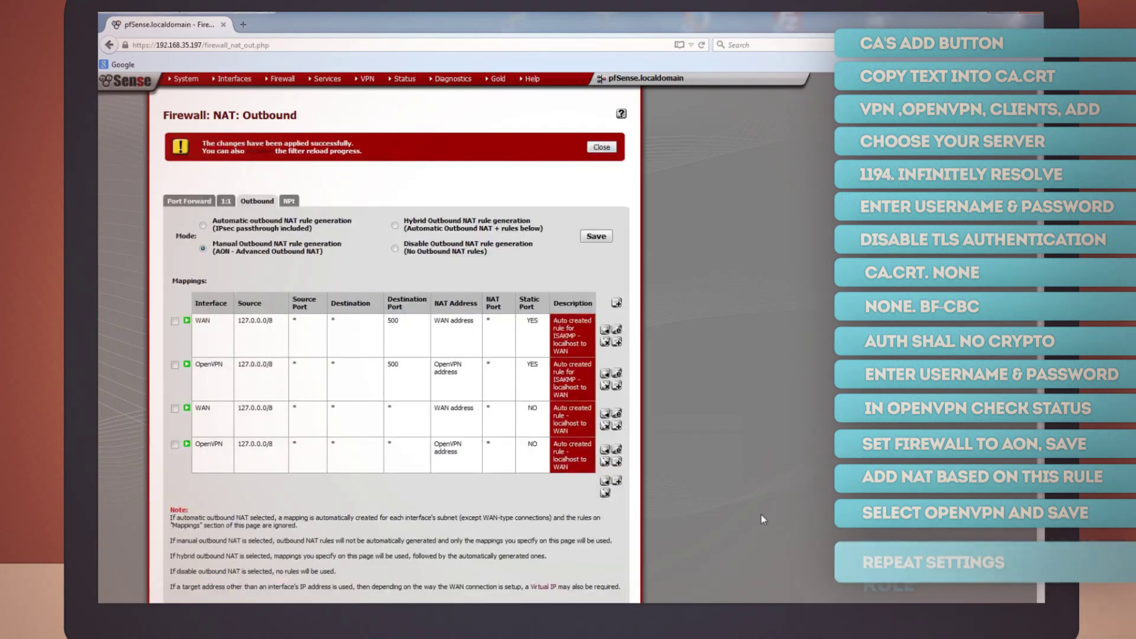
pyautogui.click(601, 148)
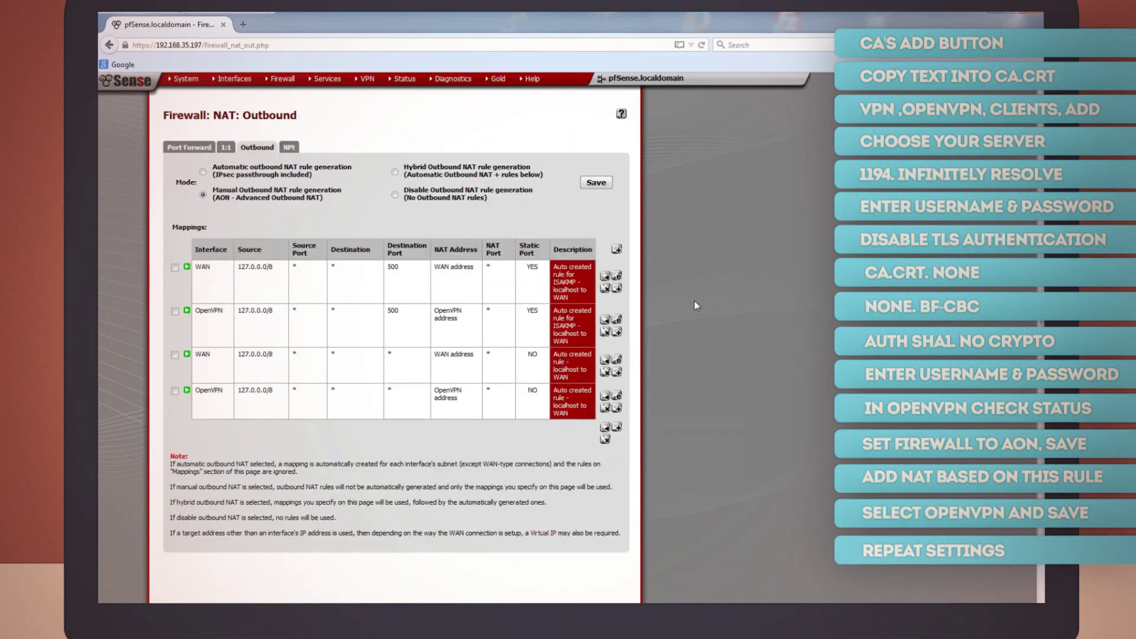